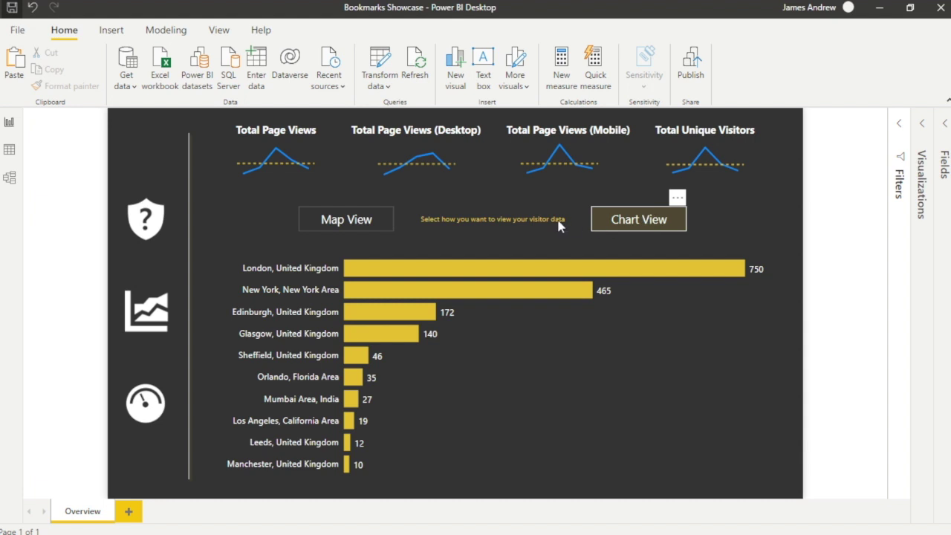
# - Toggle the visitor visual to the world map and back to the city bar chart, then show the Filters pane
pyautogui.click(351, 223)
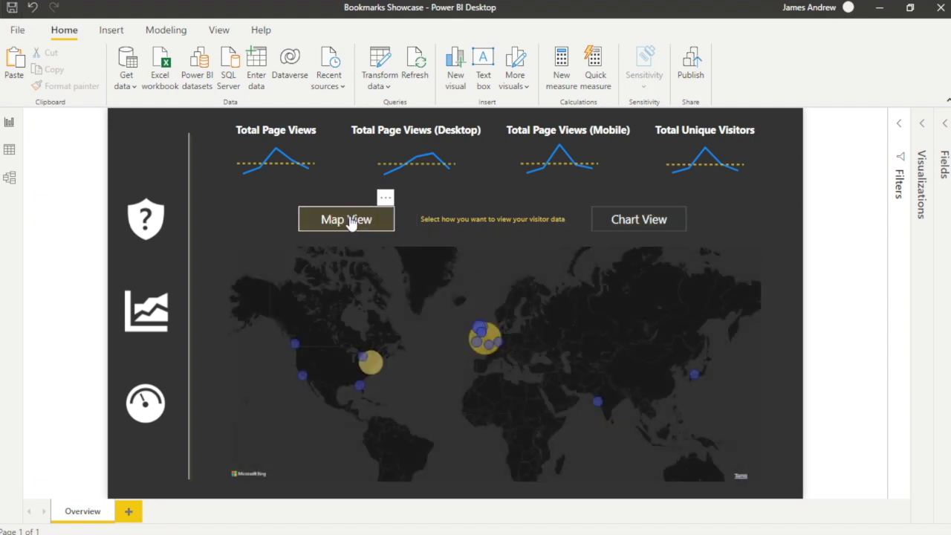
pyautogui.click(670, 224)
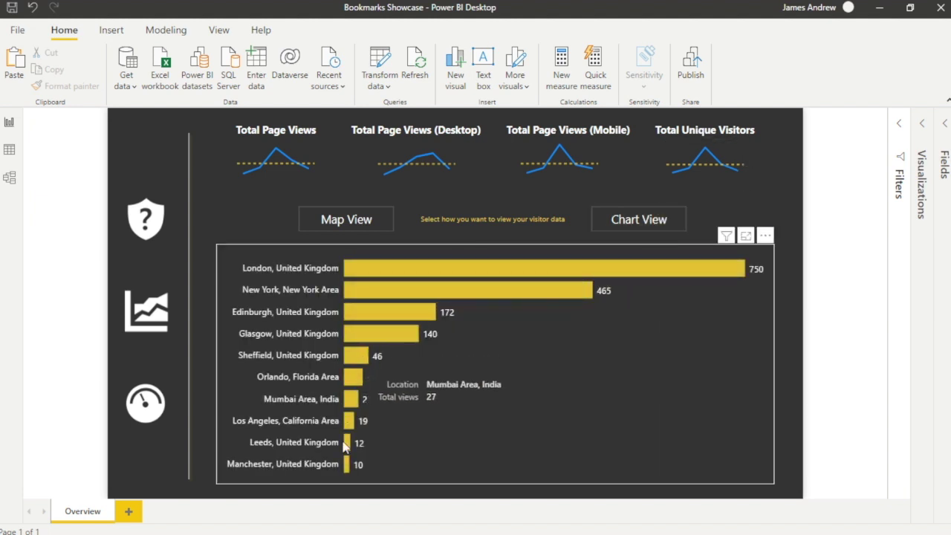
pyautogui.click(903, 124)
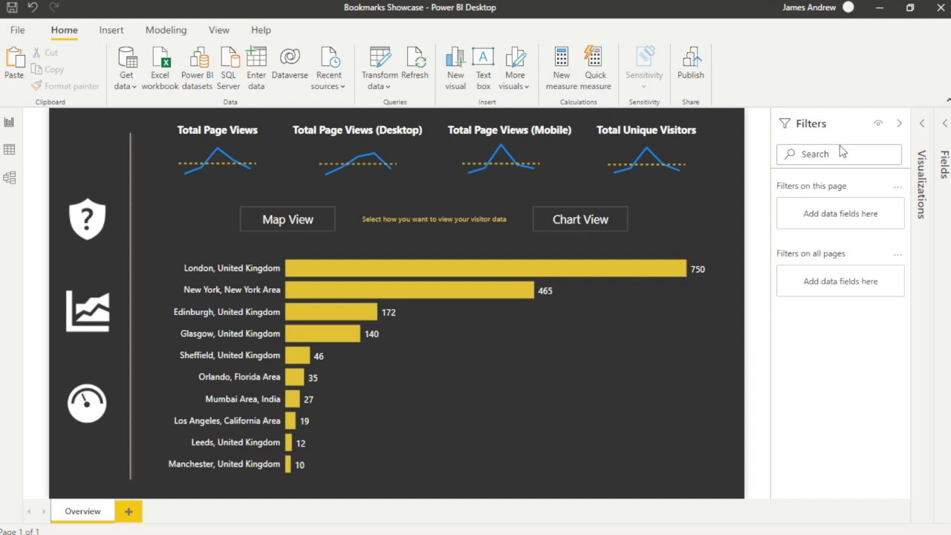
# - Select the bar chart and review its Location filter (Top N, top 10 by Total views), then collapse Filters
pyautogui.click(652, 319)
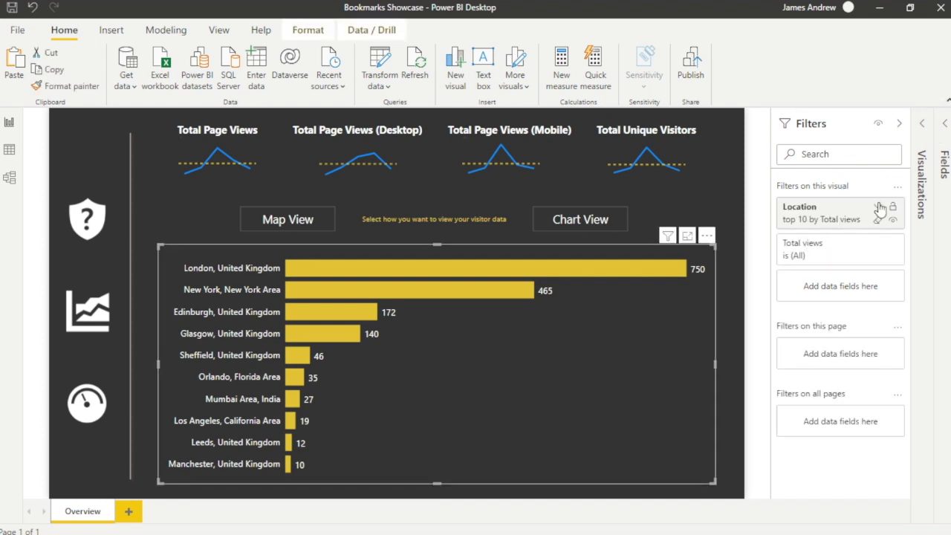
pyautogui.click(878, 208)
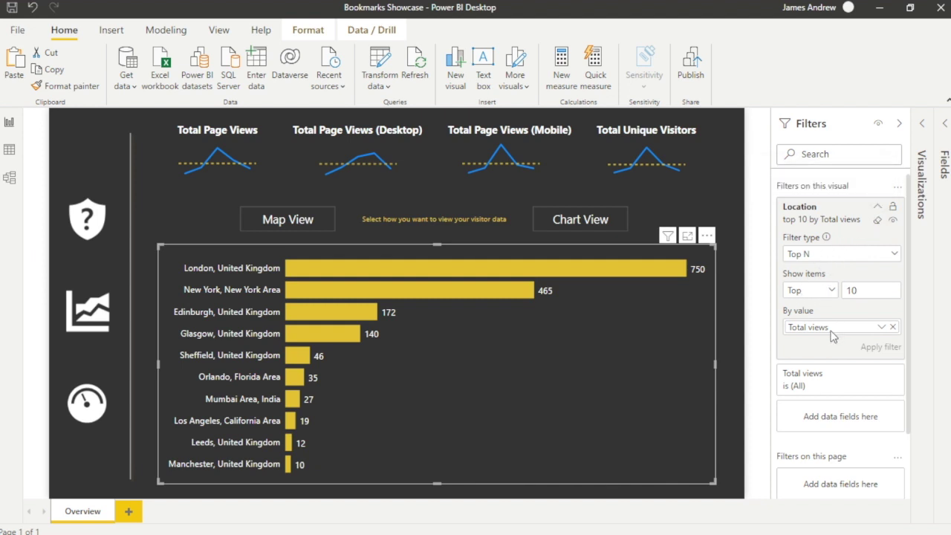
pyautogui.click(898, 124)
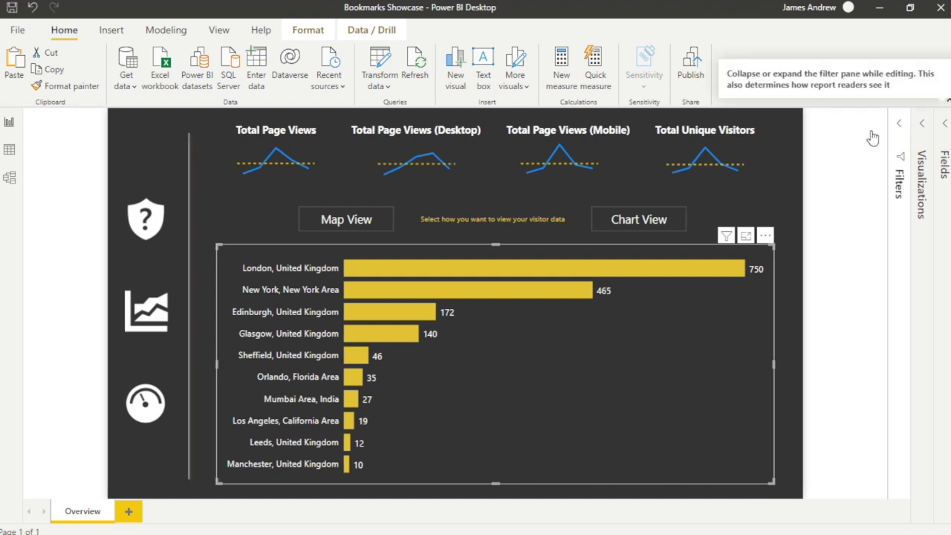
# - Apply Map View, check the map bubble tooltips, and expand the Visualizations pane with Location and Total views
pyautogui.keyDown('ctrl'); pyautogui.click(348, 221); pyautogui.keyUp('ctrl')
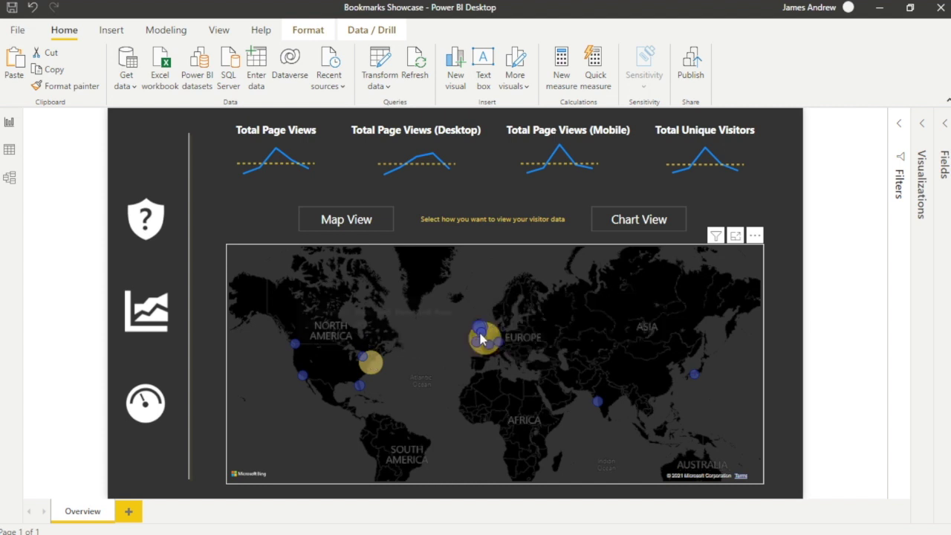
pyautogui.moveTo(480, 327)
pyautogui.moveTo(501, 342)
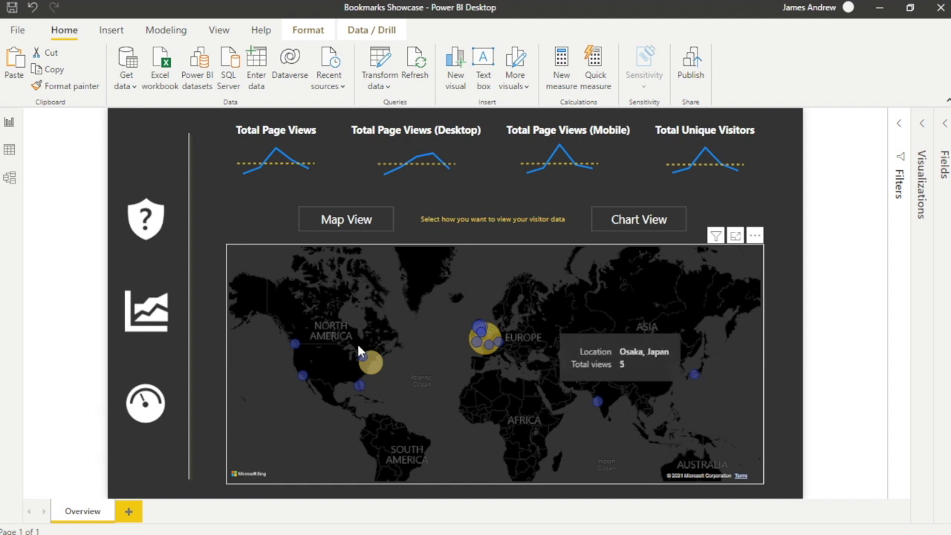
pyautogui.moveTo(372, 366)
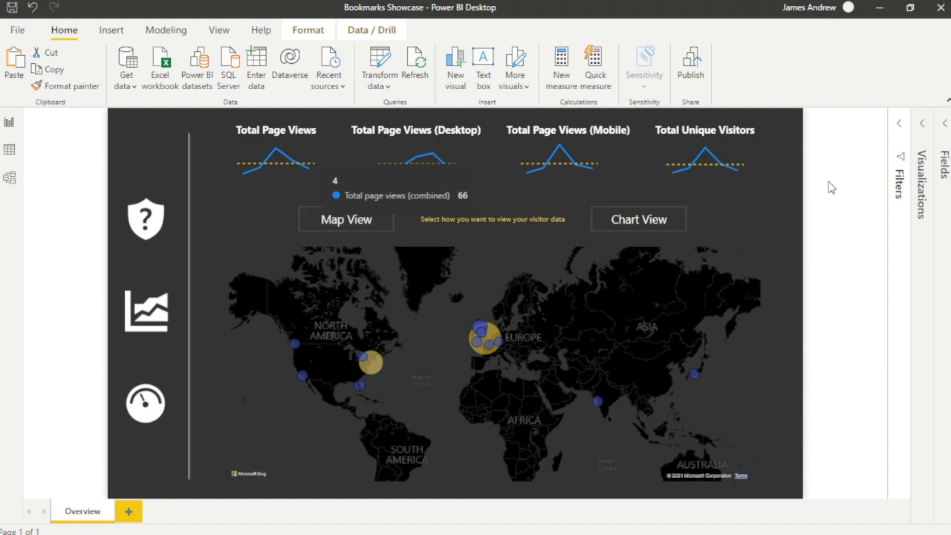
pyautogui.click(926, 126)
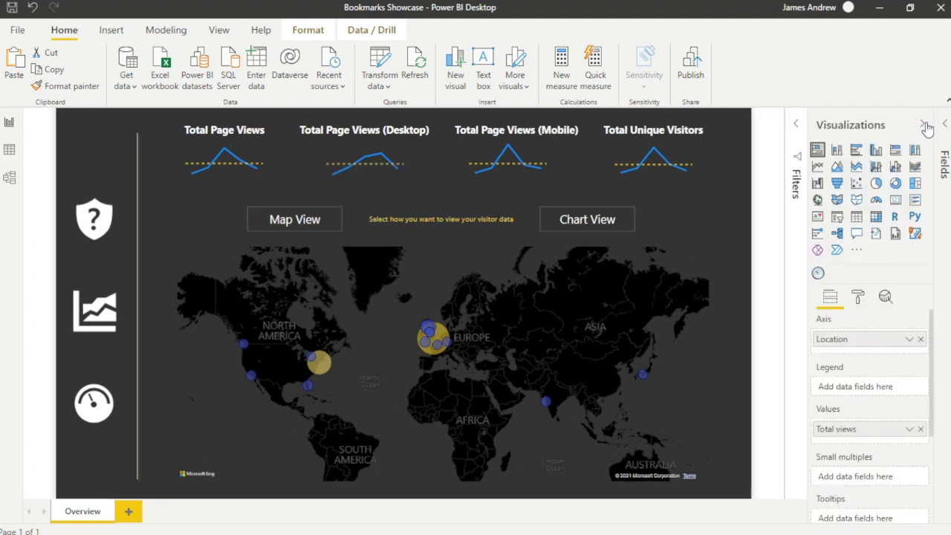
# - Check the Action settings of the Map View and Chart View buttons, each linked to its matching bookmark
pyautogui.click(320, 235)
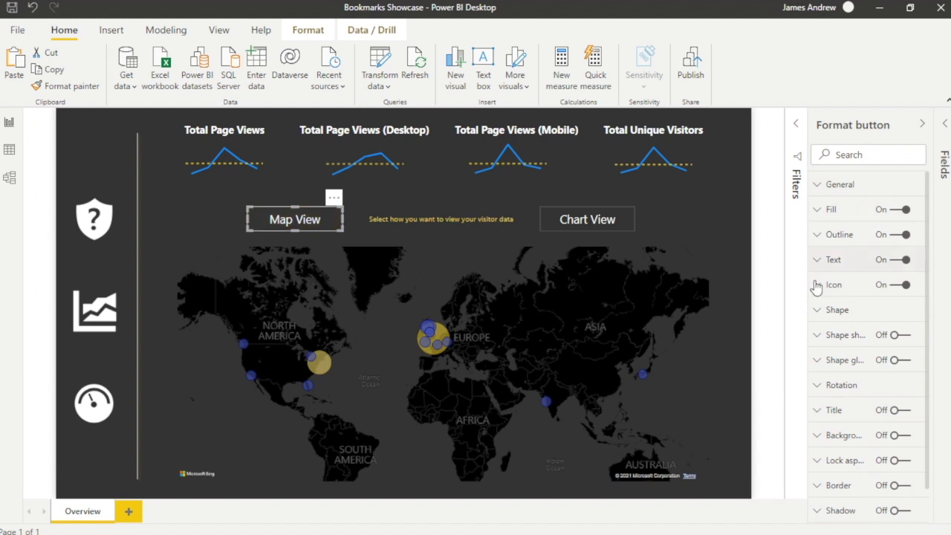
pyautogui.scroll(-1, 830, 355)
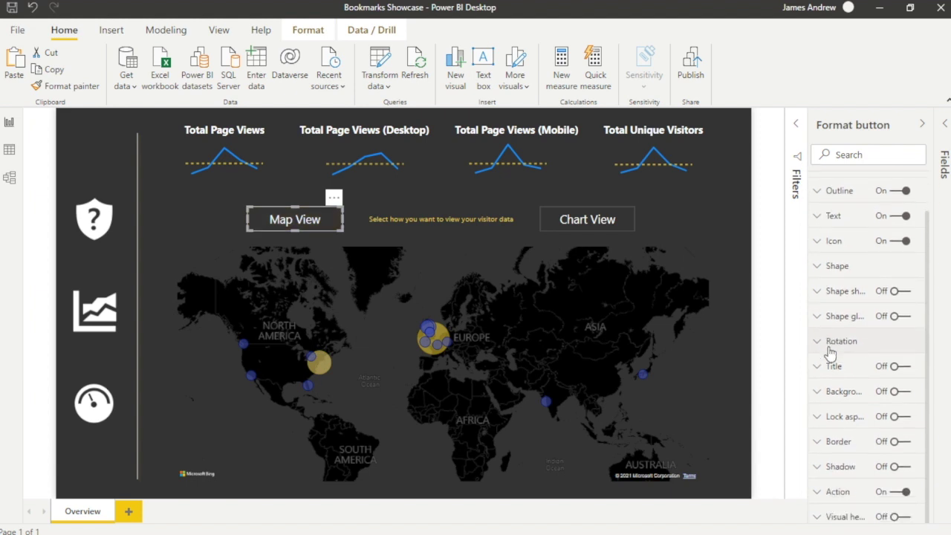
pyautogui.click(822, 491)
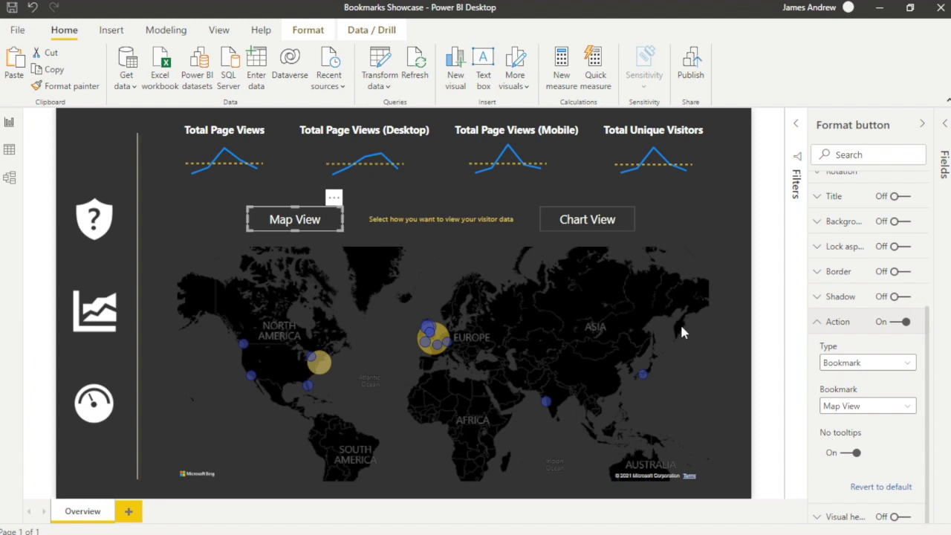
pyautogui.click(616, 234)
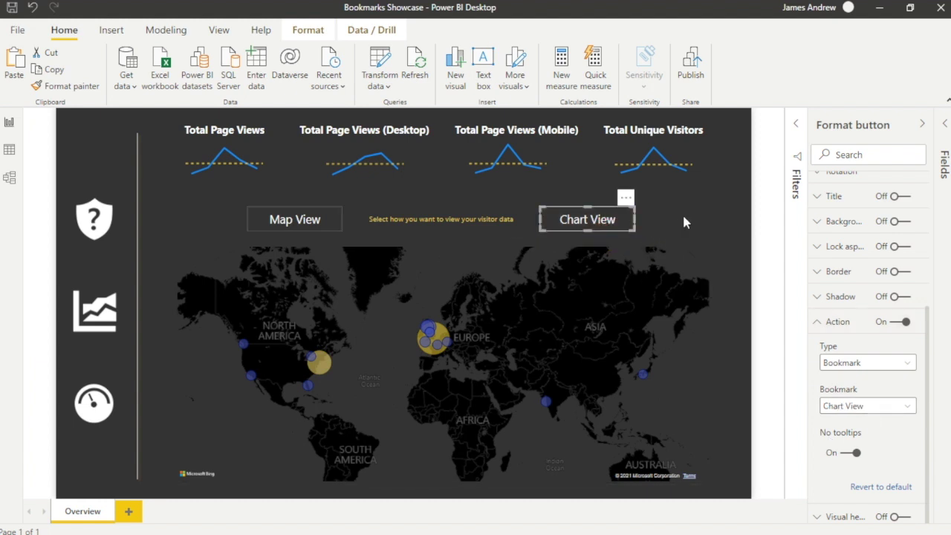
pyautogui.scroll(5, 887, 283)
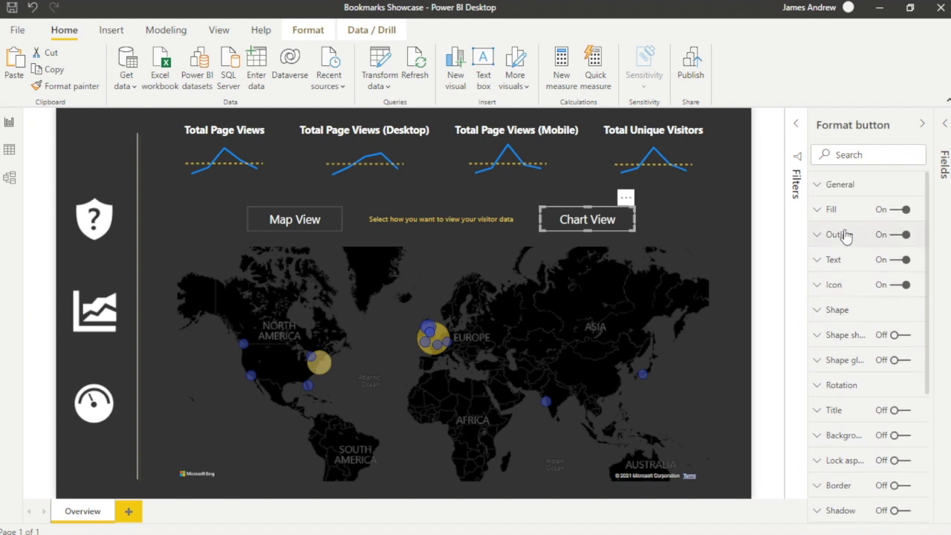
# - Inspect the Chart View button's On hover fill at 85% transparency, then deselect it and collapse Visualizations
pyautogui.click(818, 209)
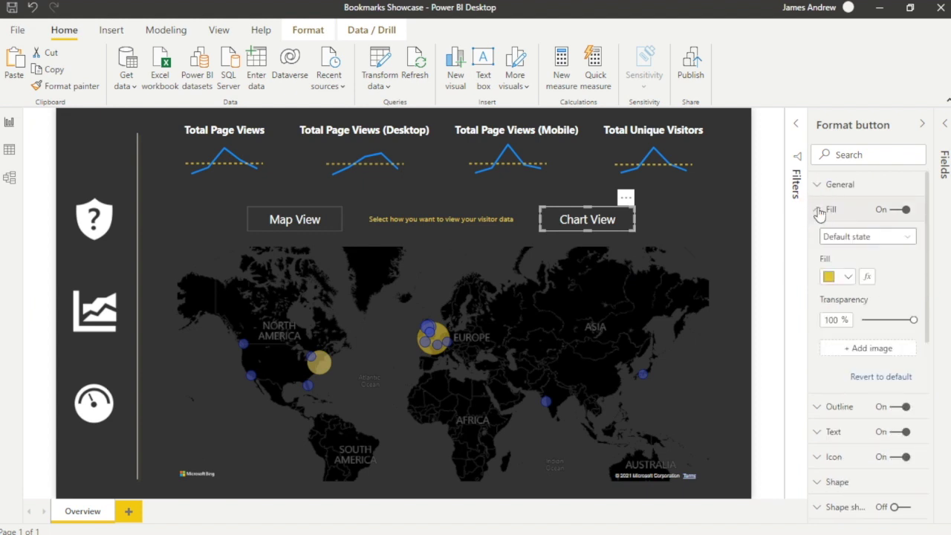
pyautogui.click(869, 238)
pyautogui.click(851, 268)
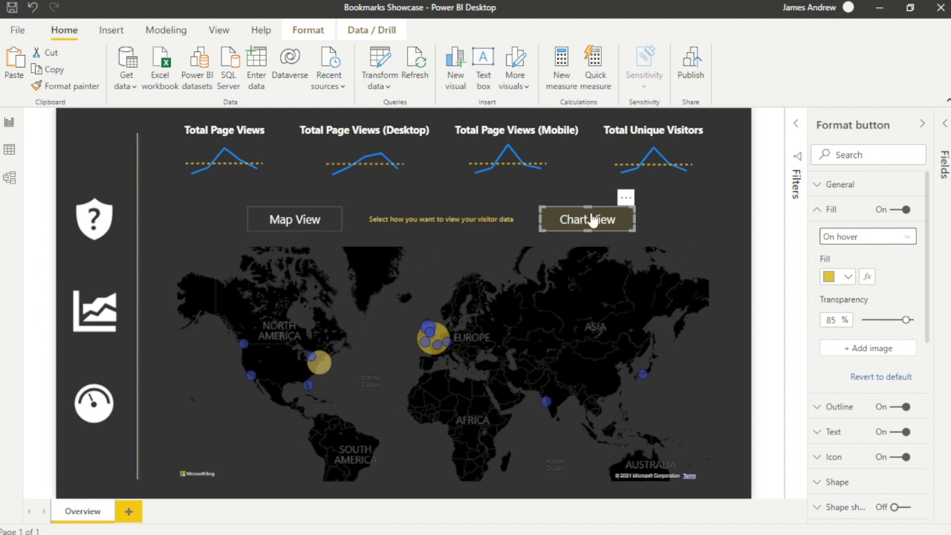
pyautogui.click(679, 237)
pyautogui.click(922, 125)
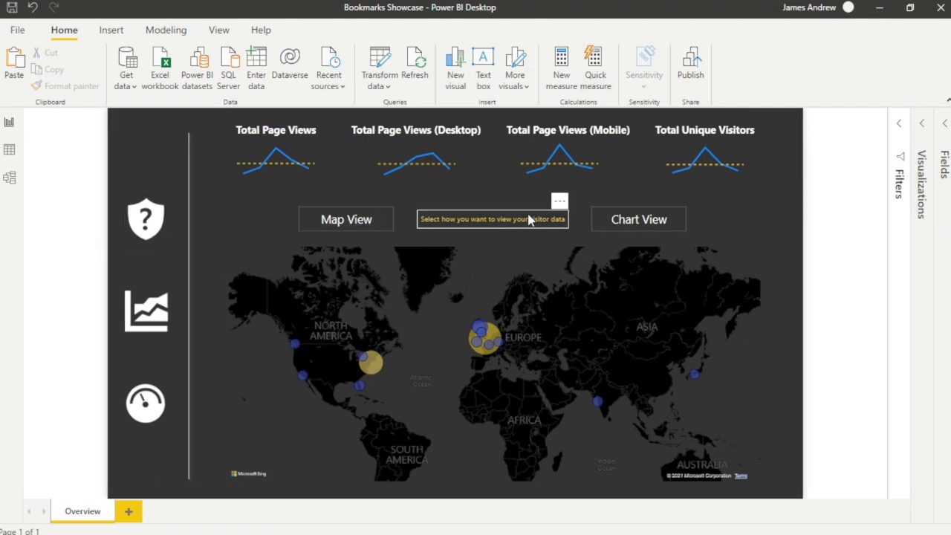
# - Preview and dismiss the help overlay, then show the Total Page Views and Unique Visitors area chart by date
pyautogui.keyDown('ctrl'); pyautogui.click(148, 214); pyautogui.keyUp('ctrl')
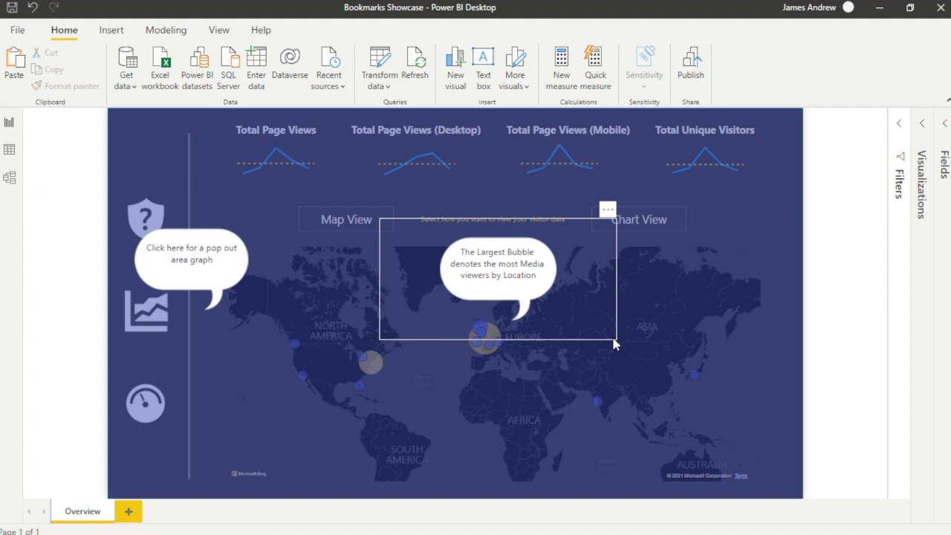
pyautogui.click(476, 186)
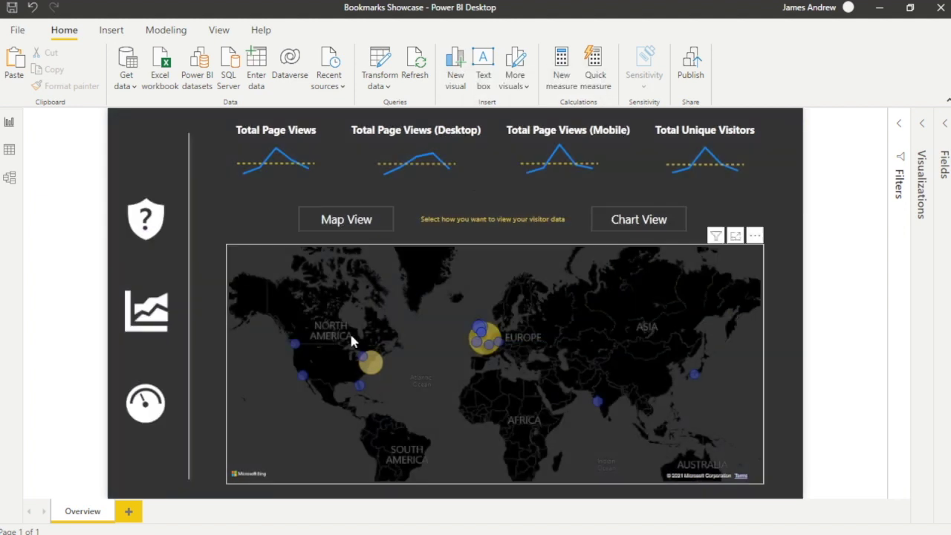
pyautogui.click(145, 310)
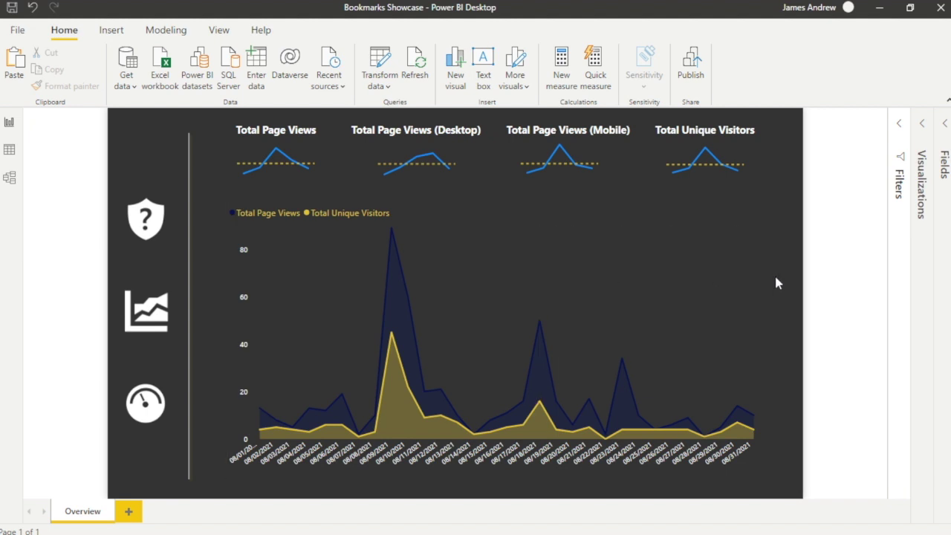
# - Apply the targets bookmark from the gauge icon to show Total Views Target and Unique Visitors Target gauges
pyautogui.moveTo(269, 409)
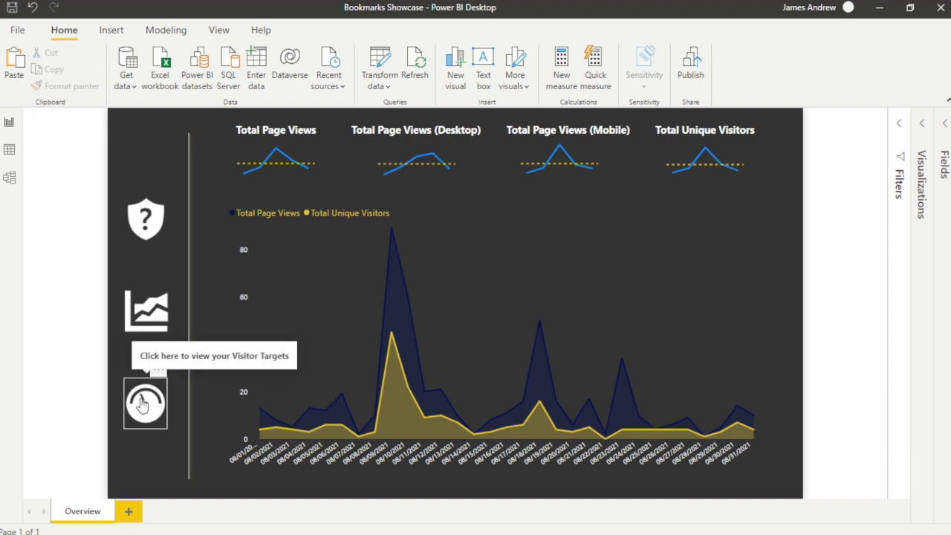
pyautogui.click(144, 403)
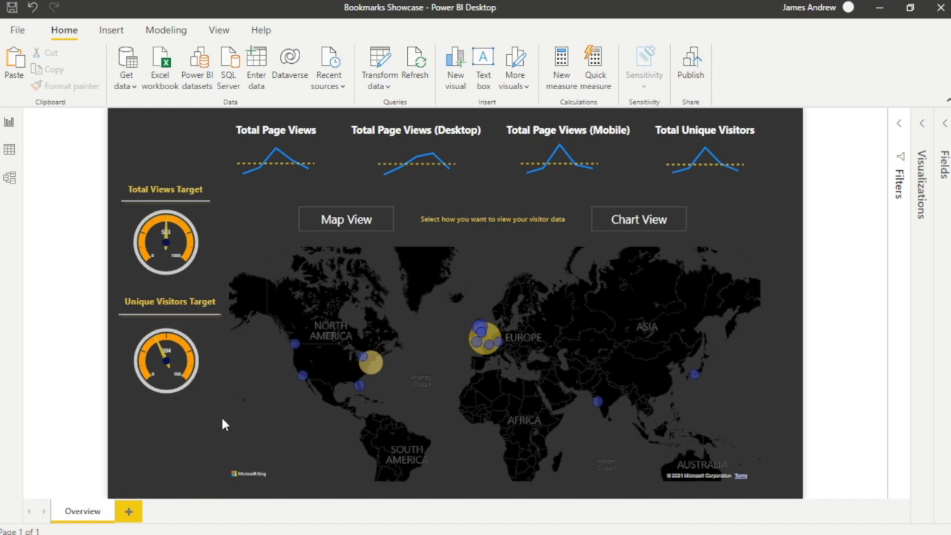
# - Hide the target gauges to return to the map-only view, and expand the Visualizations pane
pyautogui.keyDown('ctrl'); pyautogui.click(330, 228); pyautogui.keyUp('ctrl')
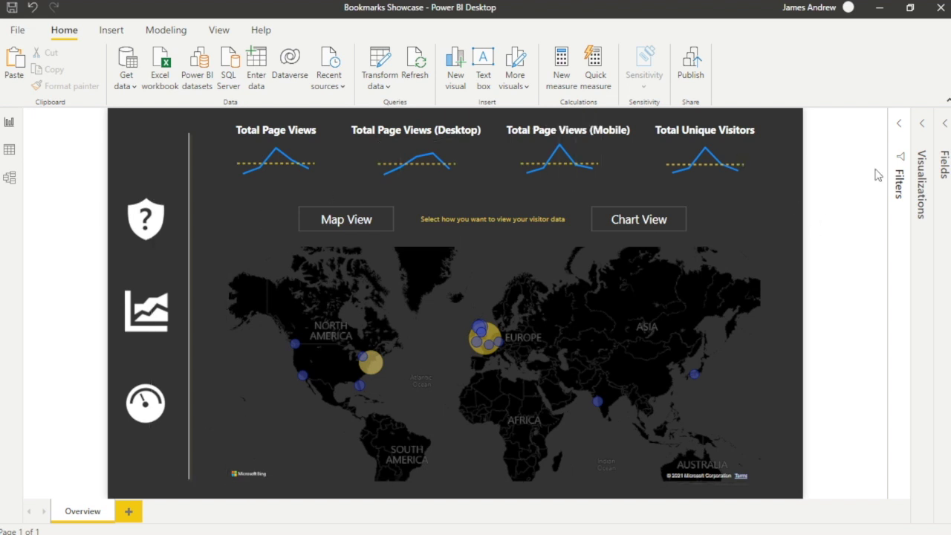
pyautogui.click(923, 126)
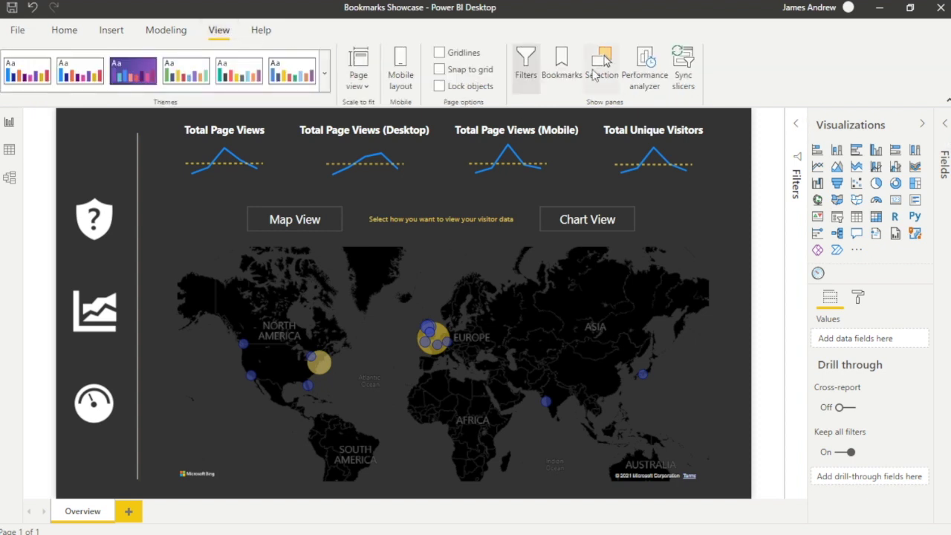
# - Open Bookmarks and cycle through Chart View, Map View, Help Screen, Area Chart, Gauge Targets, then Chart View
pyautogui.click(567, 72)
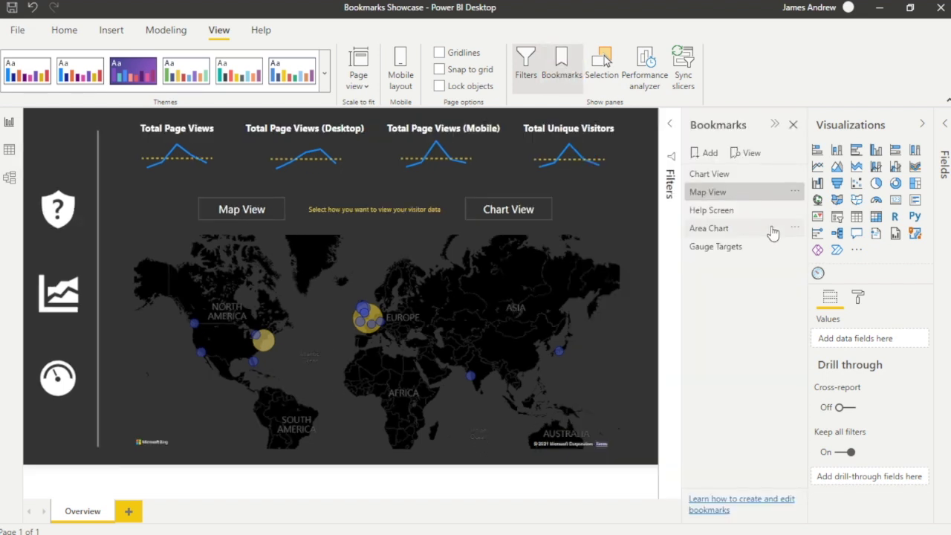
pyautogui.click(709, 174)
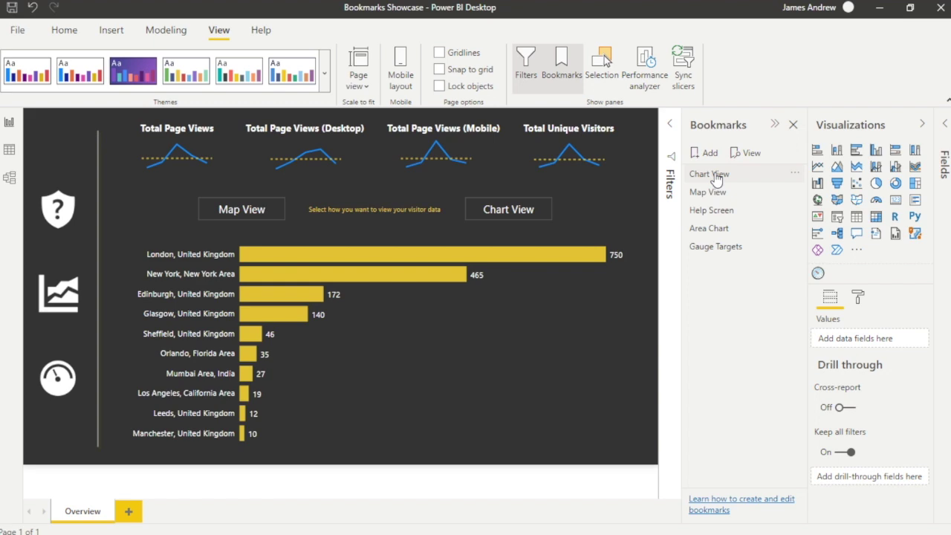
pyautogui.click(710, 192)
pyautogui.click(705, 211)
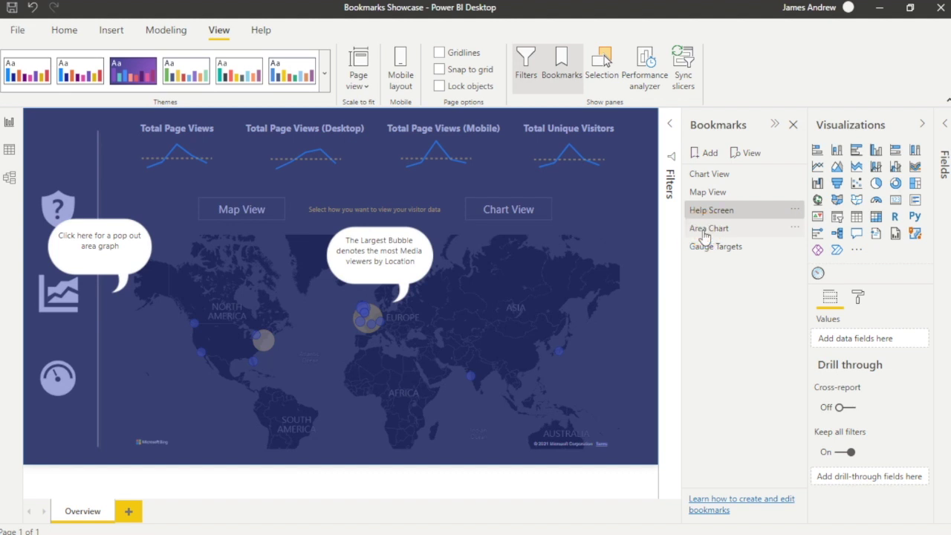
pyautogui.click(705, 232)
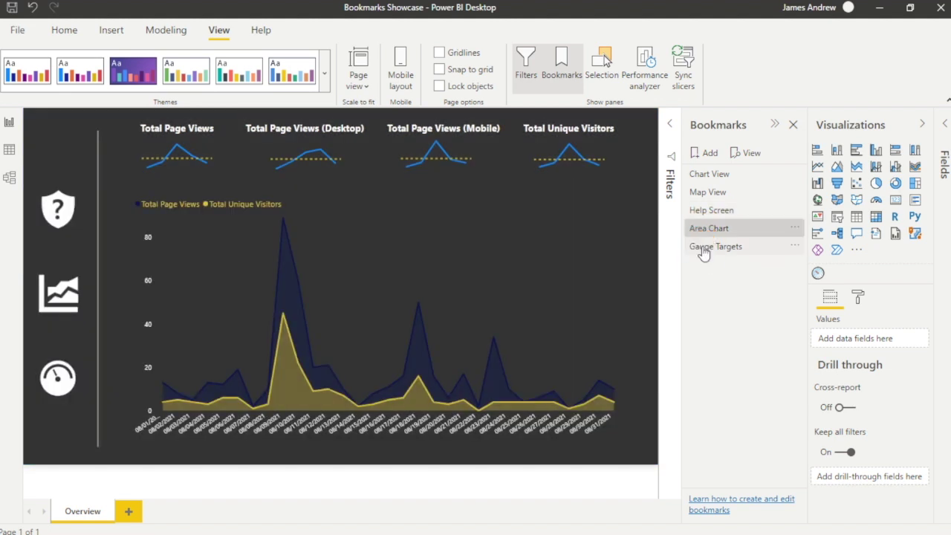
pyautogui.click(704, 249)
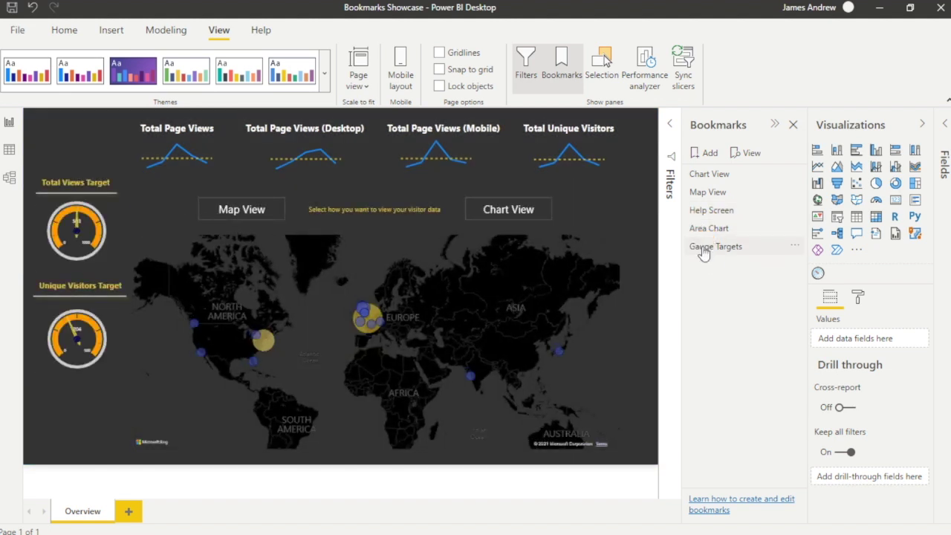
pyautogui.click(707, 174)
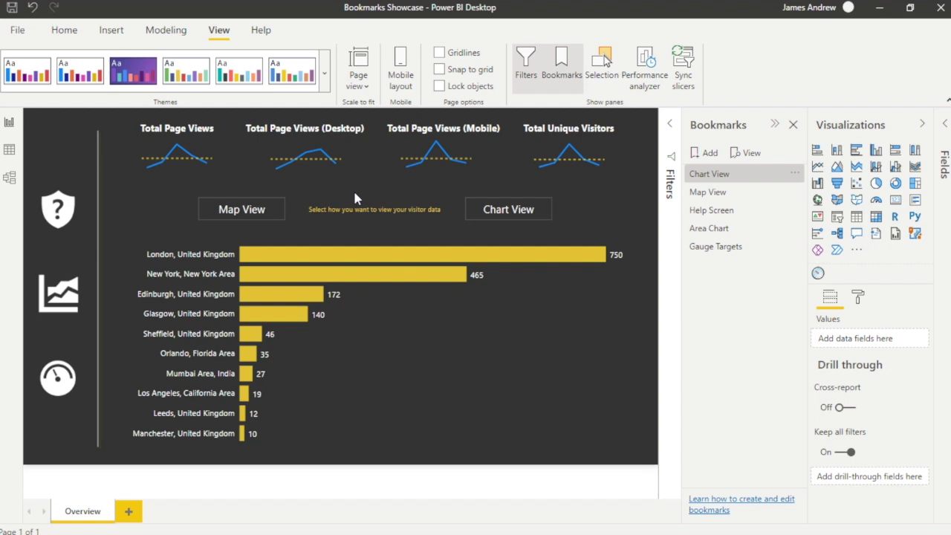
# - Show the map and confirm the Map View button's Action bookmark stays set to Map View
pyautogui.keyDown('ctrl'); pyautogui.click(262, 219); pyautogui.keyUp('ctrl')
pyautogui.click(263, 218)
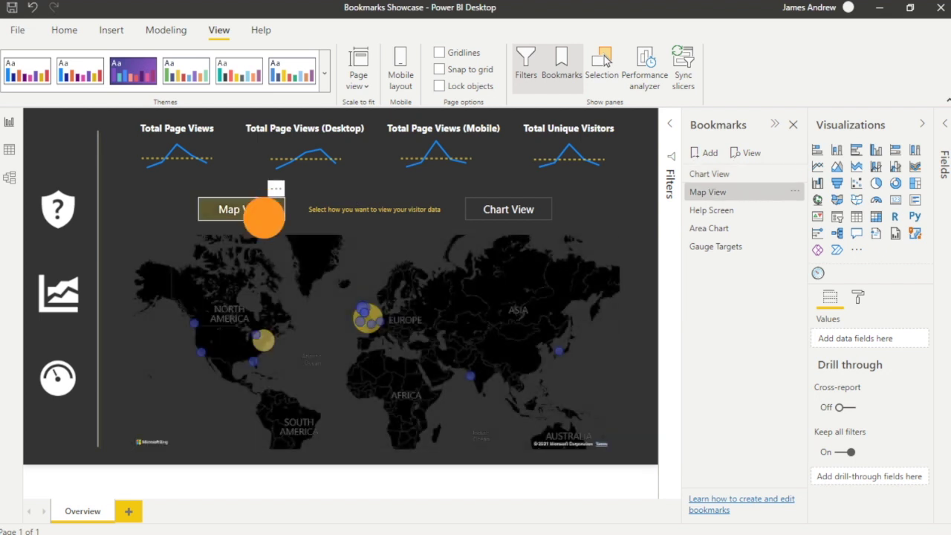
pyautogui.scroll(-2, 852, 369)
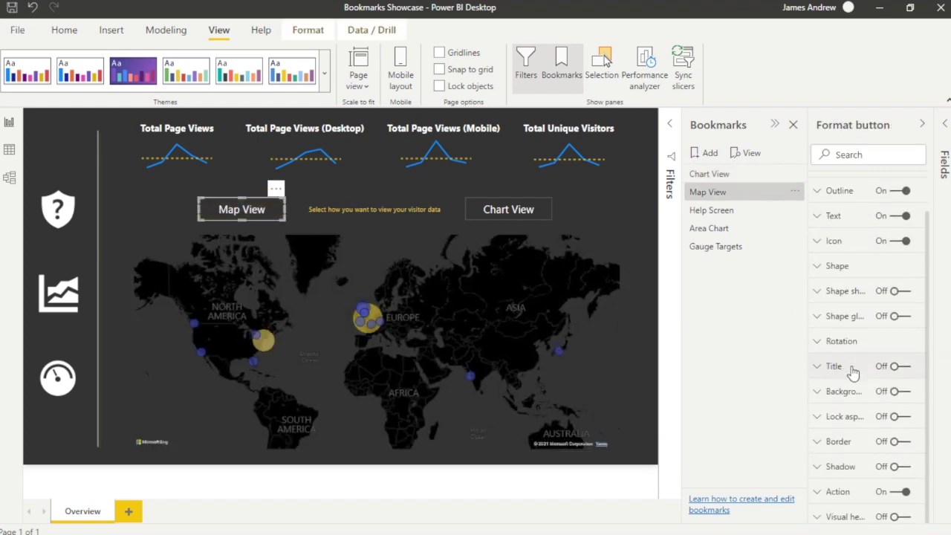
pyautogui.click(819, 491)
pyautogui.scroll(-3, 847, 386)
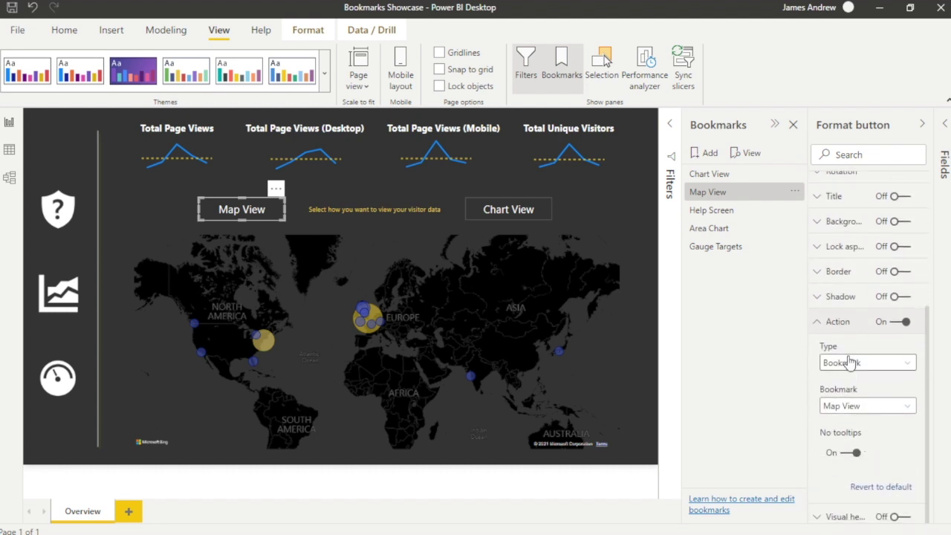
pyautogui.click(845, 407)
pyautogui.click(845, 453)
pyautogui.click(780, 365)
# - Apply the Help Screen then Chart View bookmarks and collapse the Format button pane
pyautogui.click(710, 209)
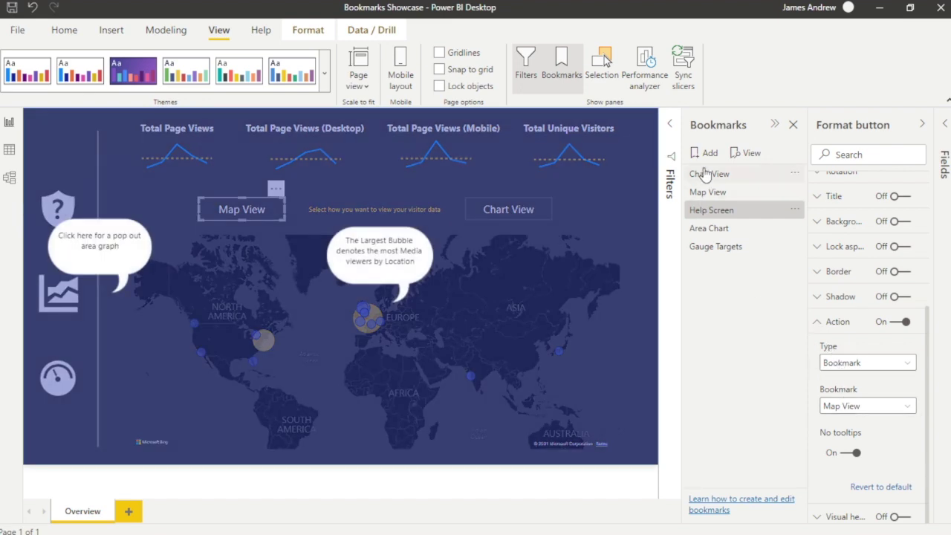
pyautogui.click(706, 174)
pyautogui.click(924, 124)
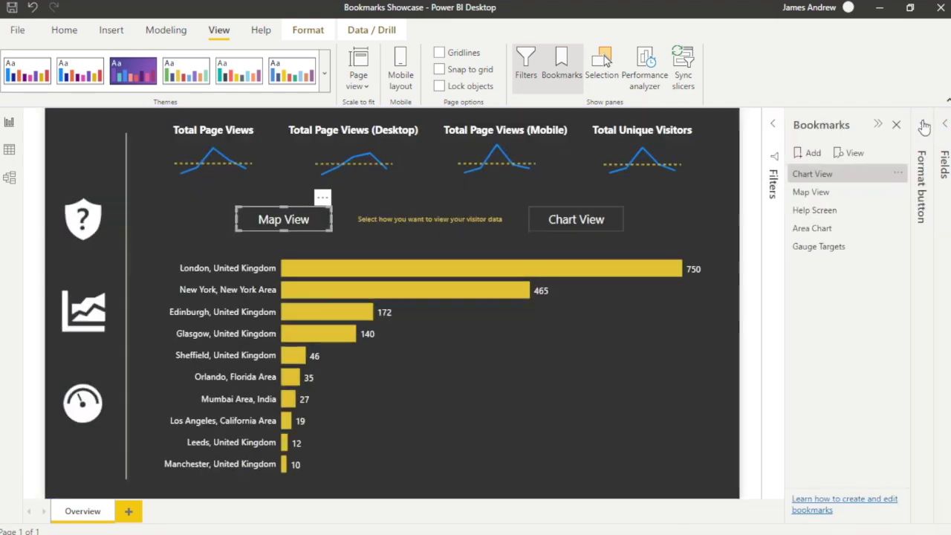
# - Show the Selection pane's layer list and apply the Map View bookmark to restore the world map
pyautogui.click(601, 65)
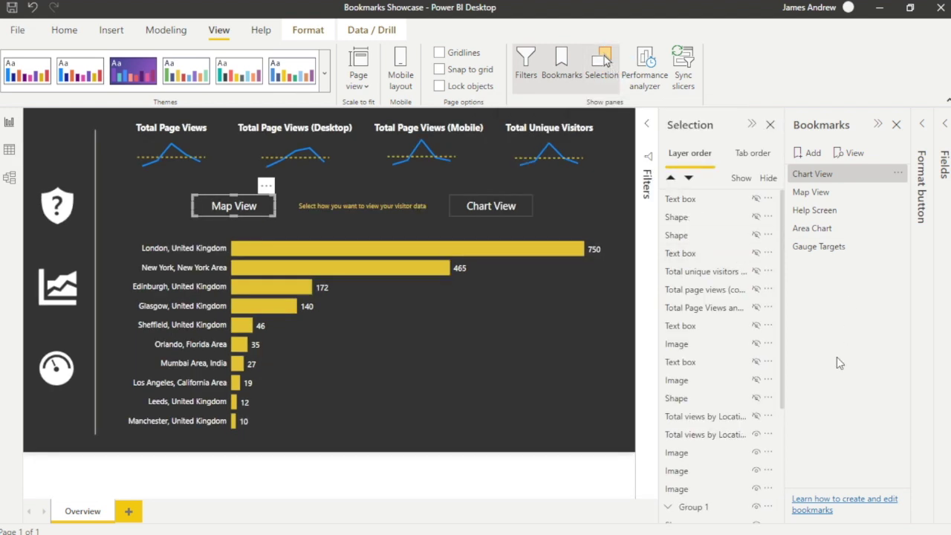
pyautogui.click(817, 192)
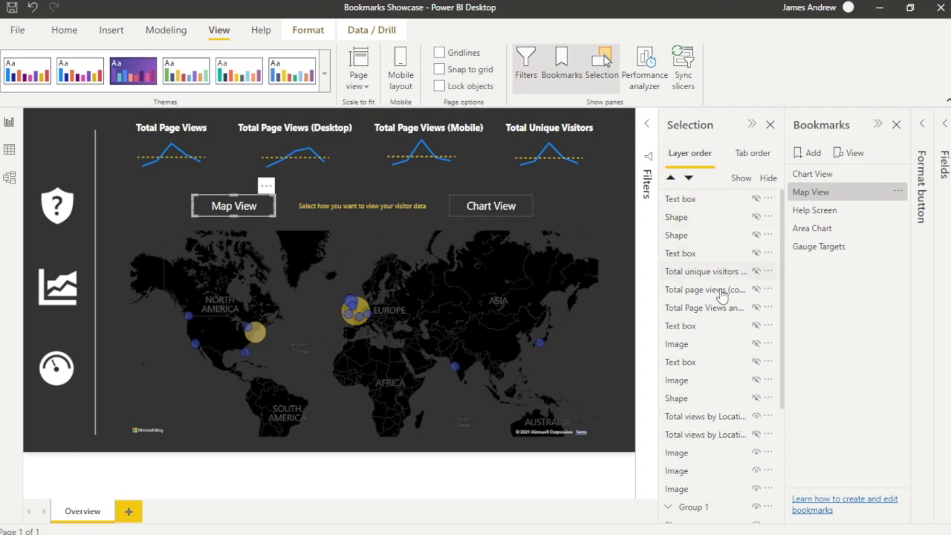
pyautogui.scroll(-2, 722, 433)
pyautogui.scroll(-2, 722, 434)
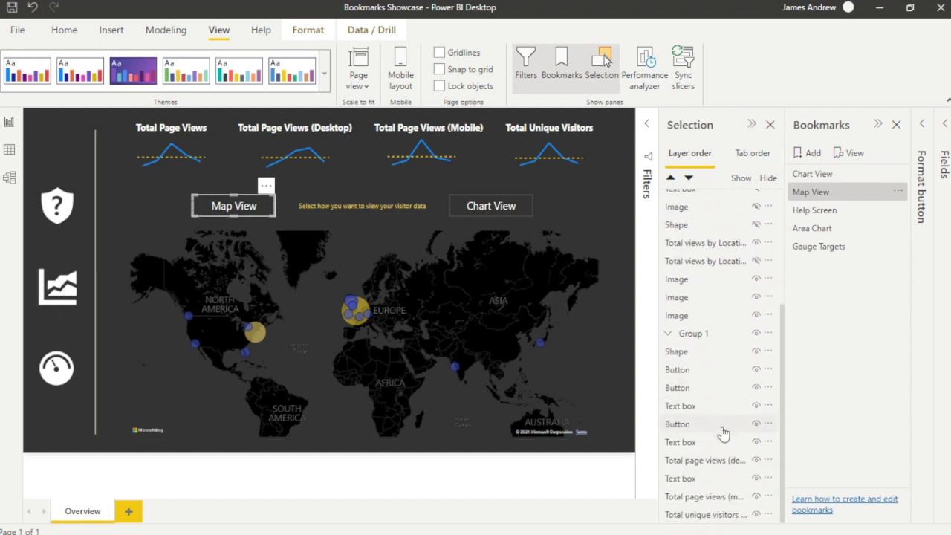
pyautogui.scroll(4, 722, 433)
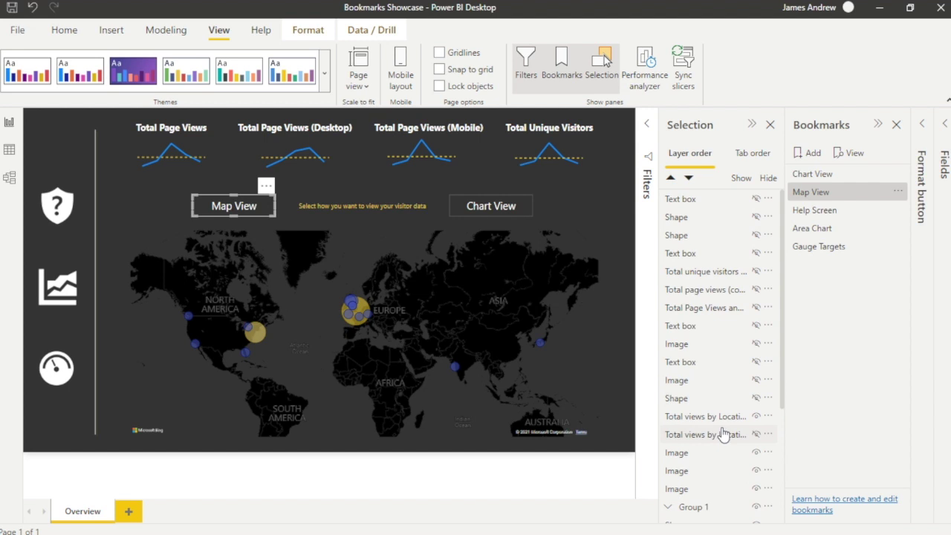
pyautogui.click(621, 192)
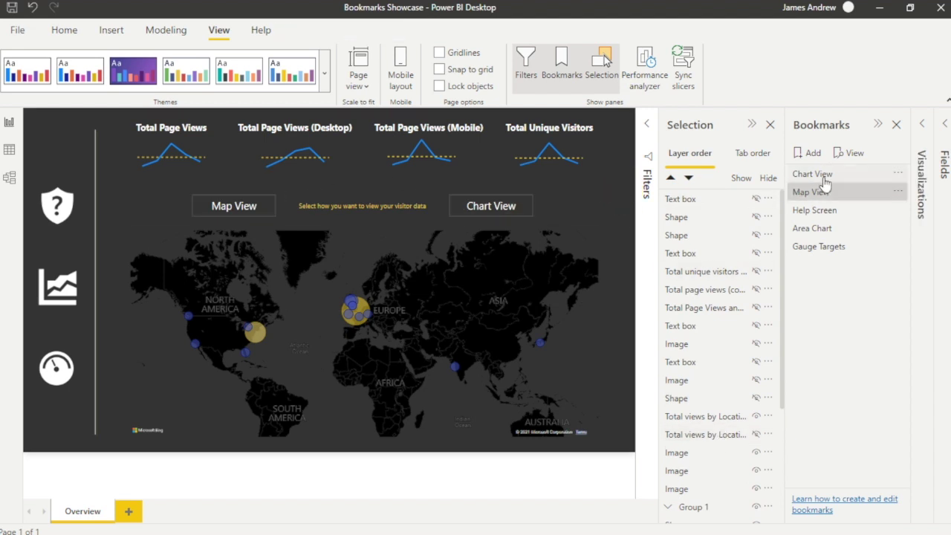
# - Preview the Help Screen overlay, then apply the Chart View bookmark to show the city bar chart
pyautogui.click(817, 210)
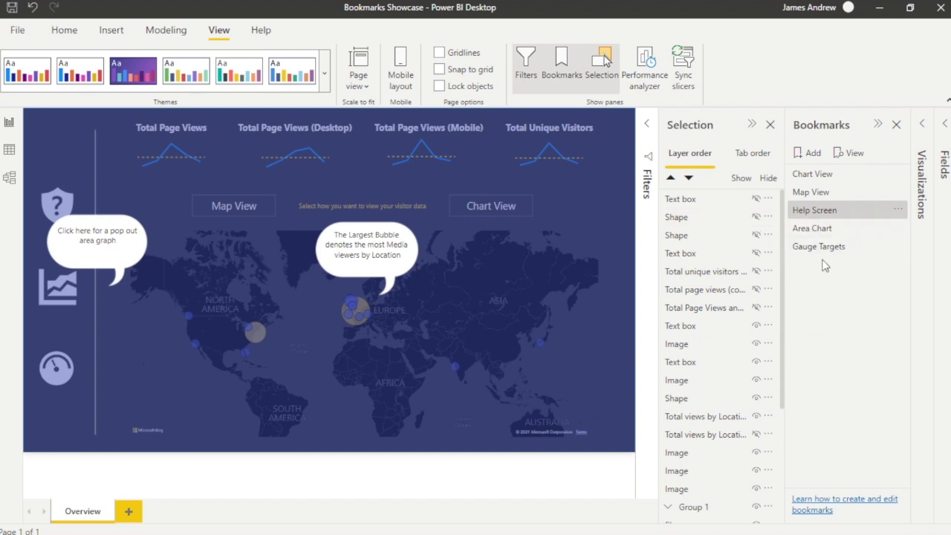
pyautogui.click(832, 176)
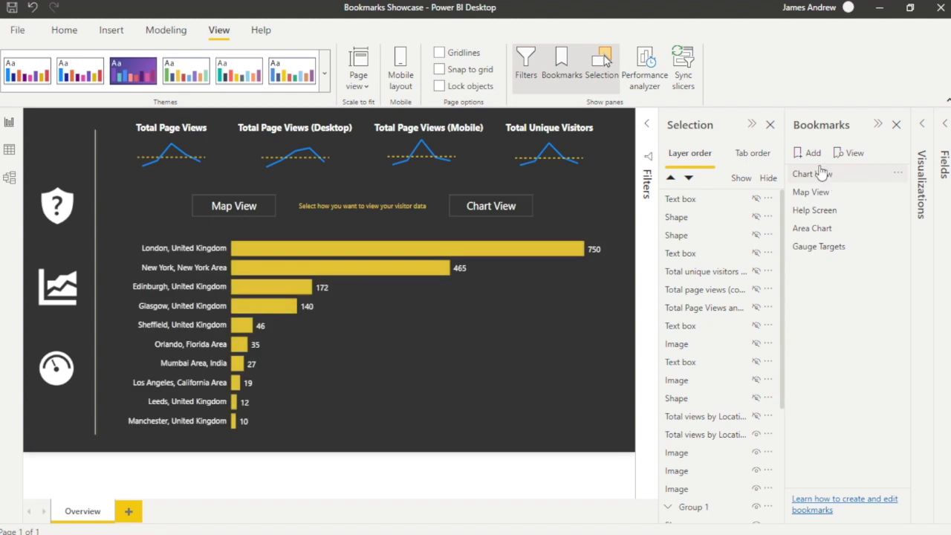
pyautogui.click(770, 125)
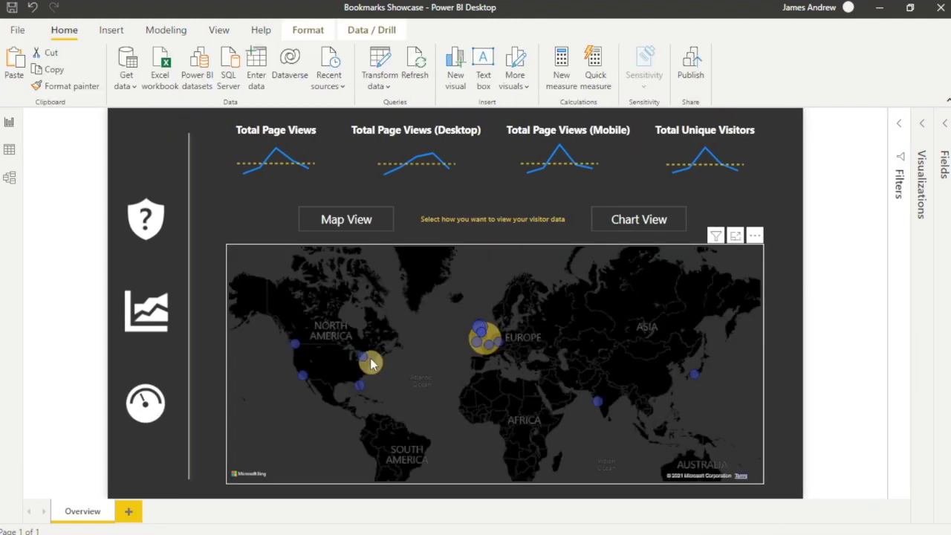
pyautogui.moveTo(370, 358)
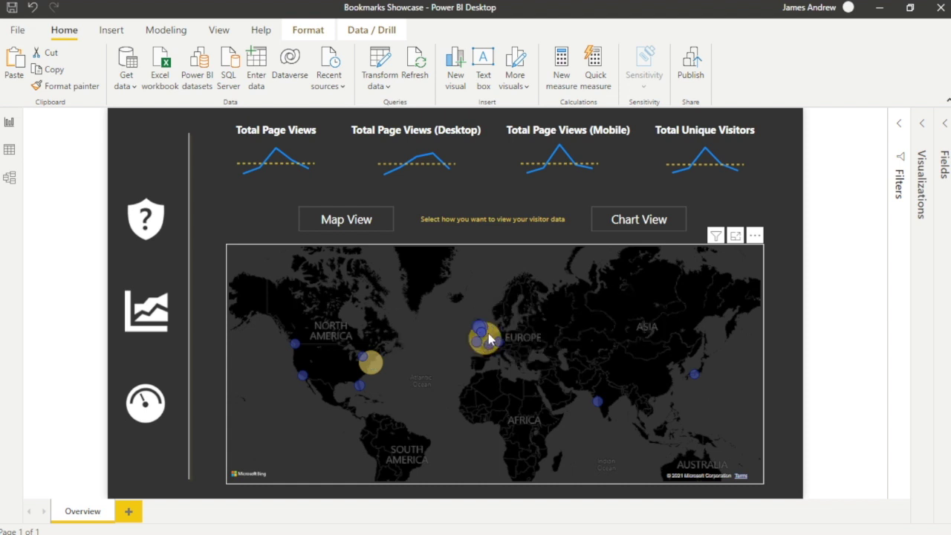